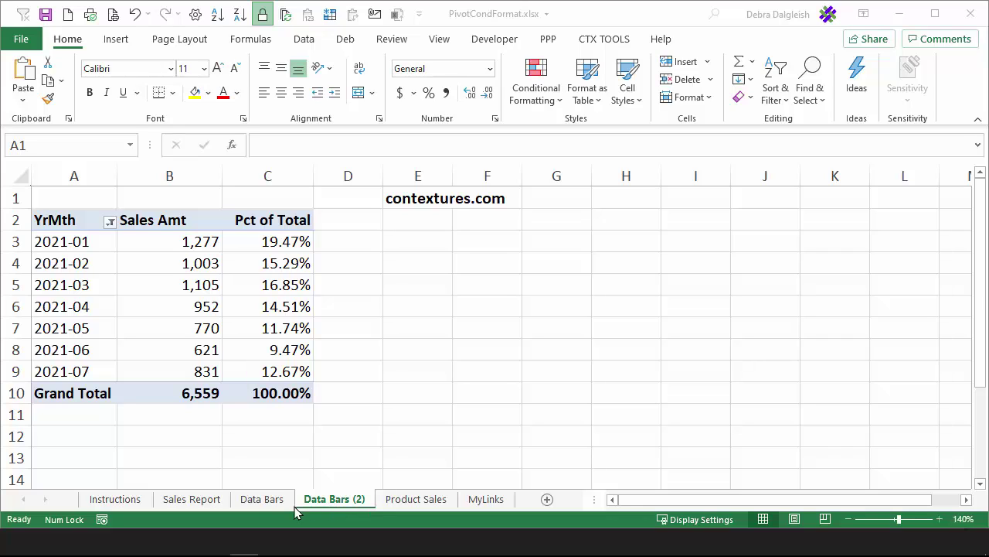
Preview the finished Data Bars sheet, then inspect the YrMth formula in cell E2
{"action": "left_click", "coordinate": [263, 499]}
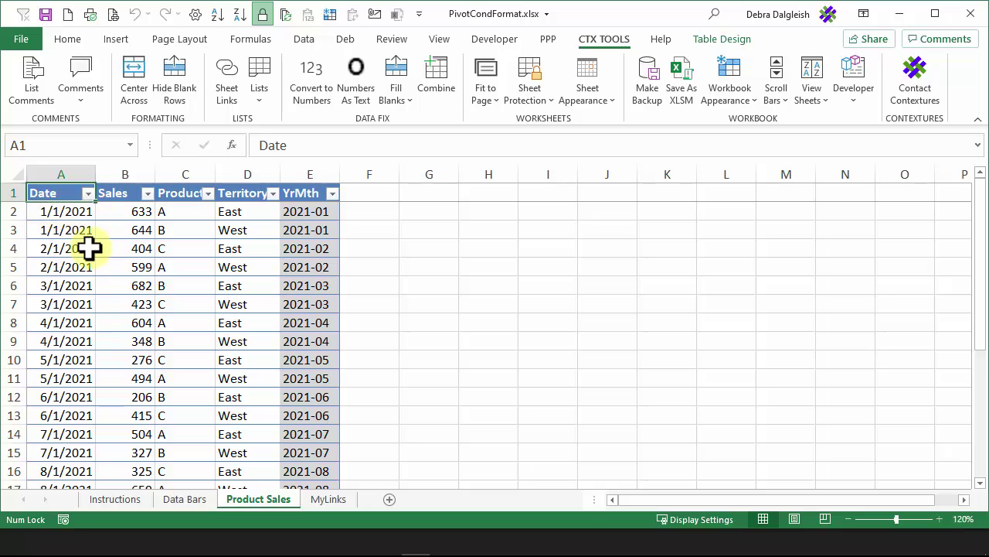
{"action": "key", "text": "Down"}
{"action": "key", "text": "Right"}
{"action": "key", "text": "Right"}
{"action": "key", "text": "Right"}
{"action": "key", "text": "Right"}
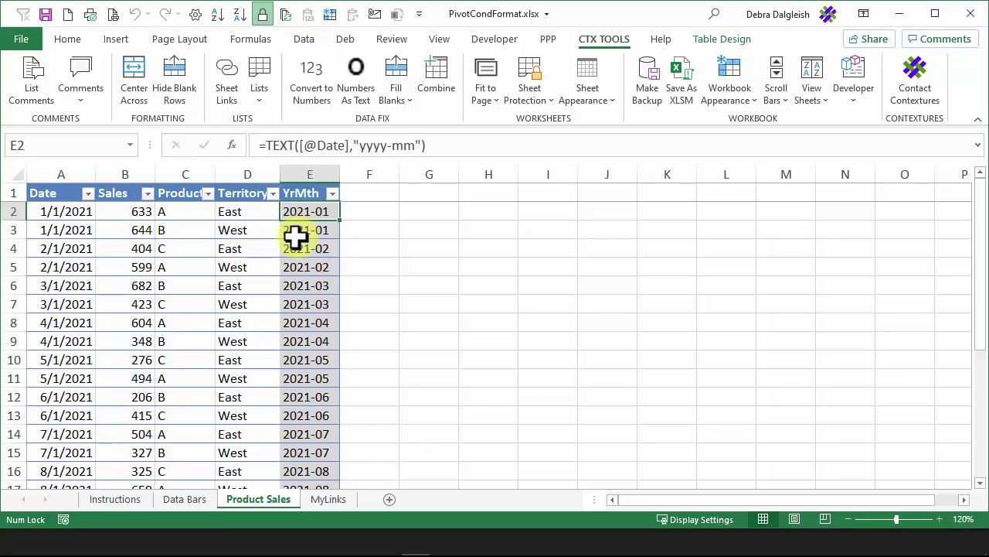
Set up a PivotTable from Table2, placed on the existing Data Bars sheet at cell A2
{"action": "left_click", "coordinate": [122, 215]}
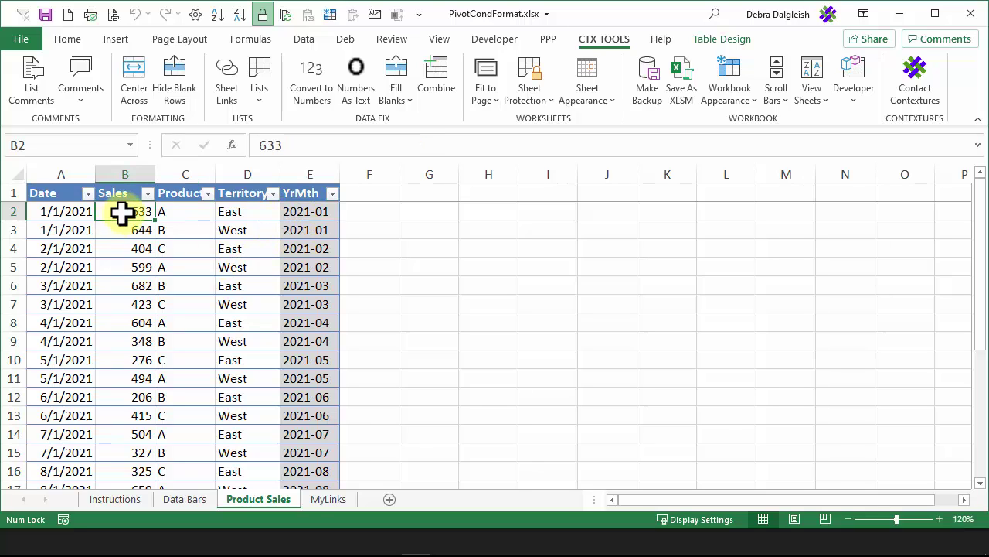
{"action": "left_click", "coordinate": [114, 40]}
{"action": "left_click", "coordinate": [31, 77]}
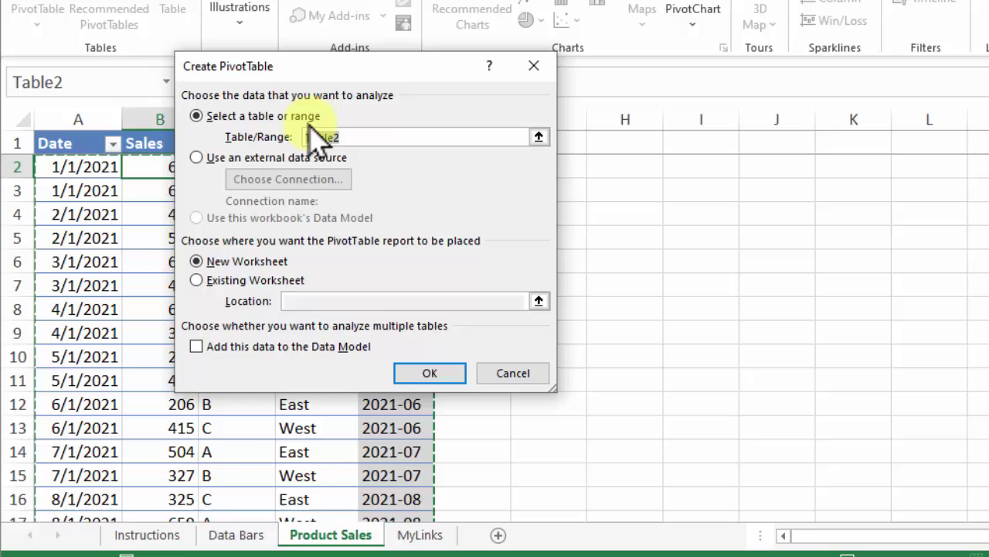
{"action": "left_click_drag", "start_coordinate": [286, 137], "coordinate": [353, 136]}
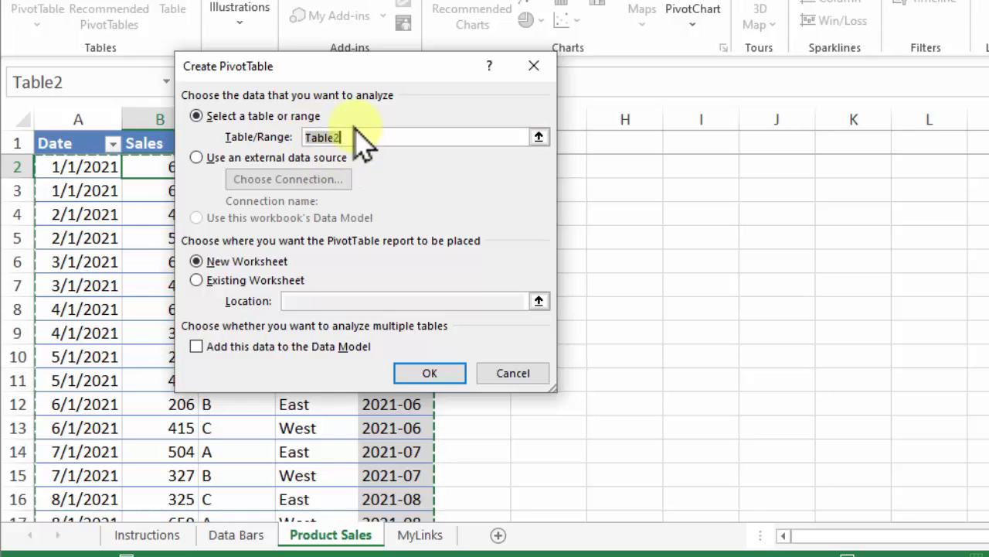
{"action": "left_click", "coordinate": [196, 280]}
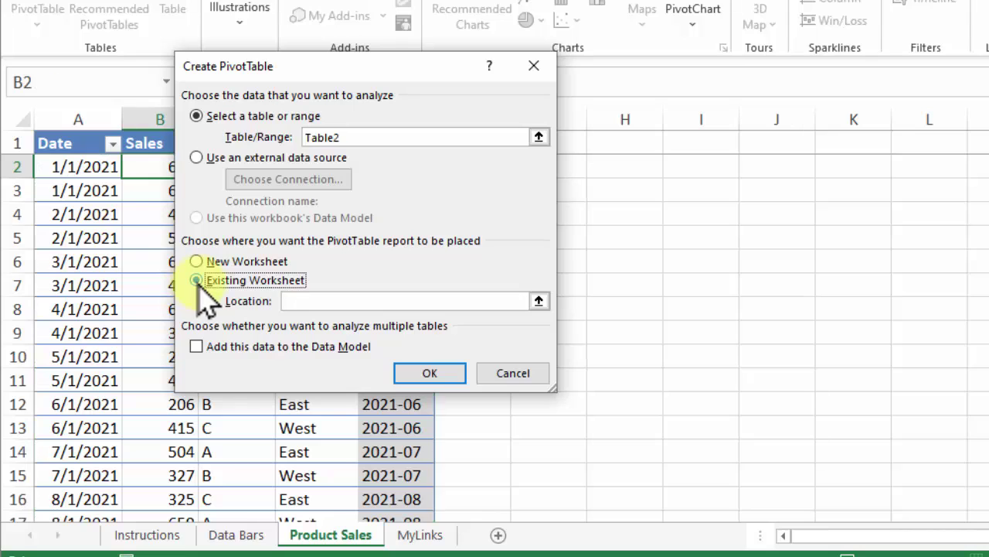
{"action": "left_click", "coordinate": [237, 534]}
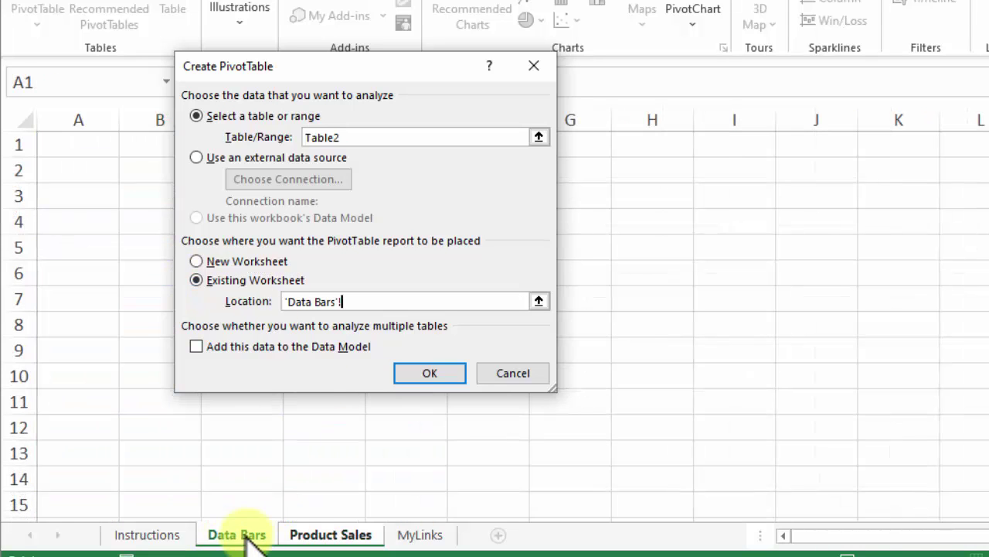
{"action": "left_click", "coordinate": [91, 171]}
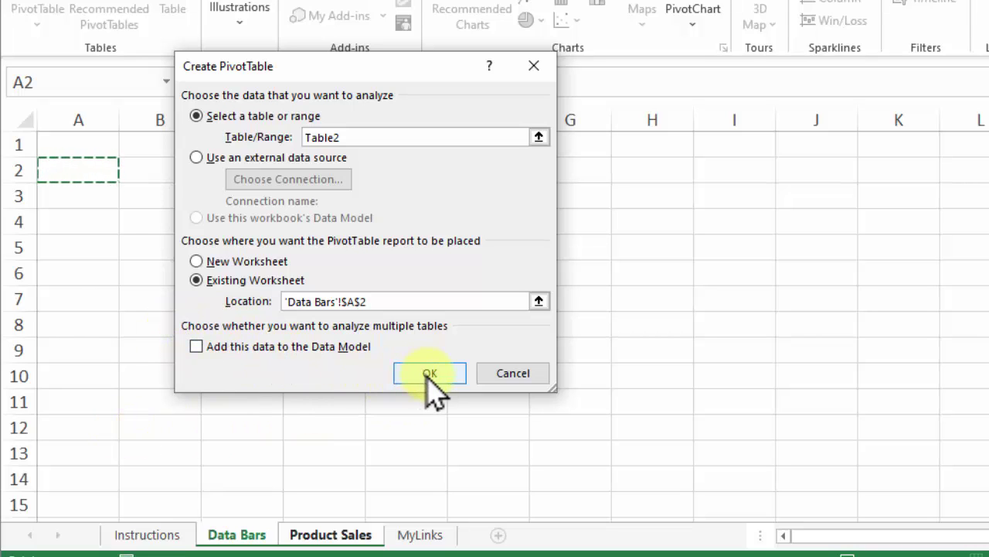
Create the pivot with YrMth in Rows and Sales in Values
{"action": "left_click", "coordinate": [400, 374]}
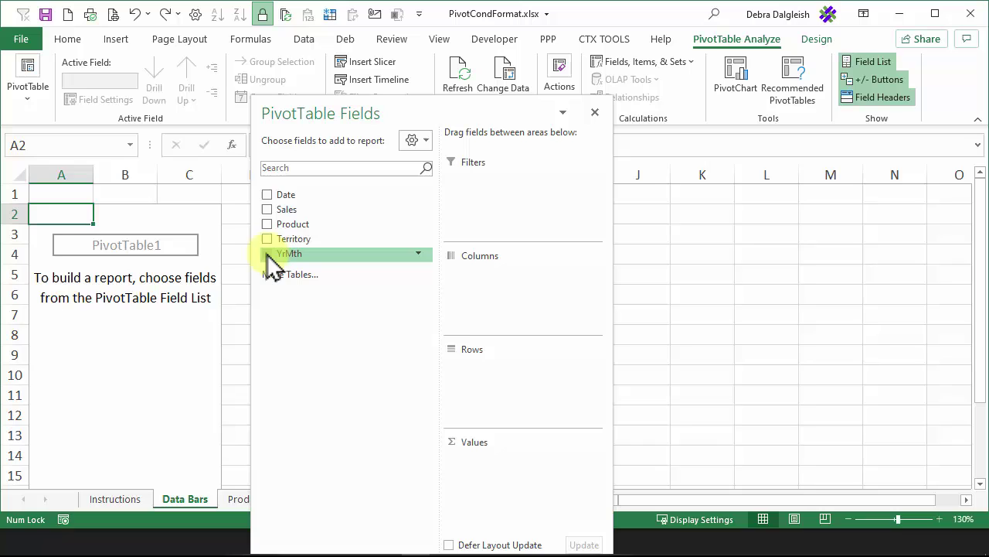
{"action": "left_click", "coordinate": [267, 253]}
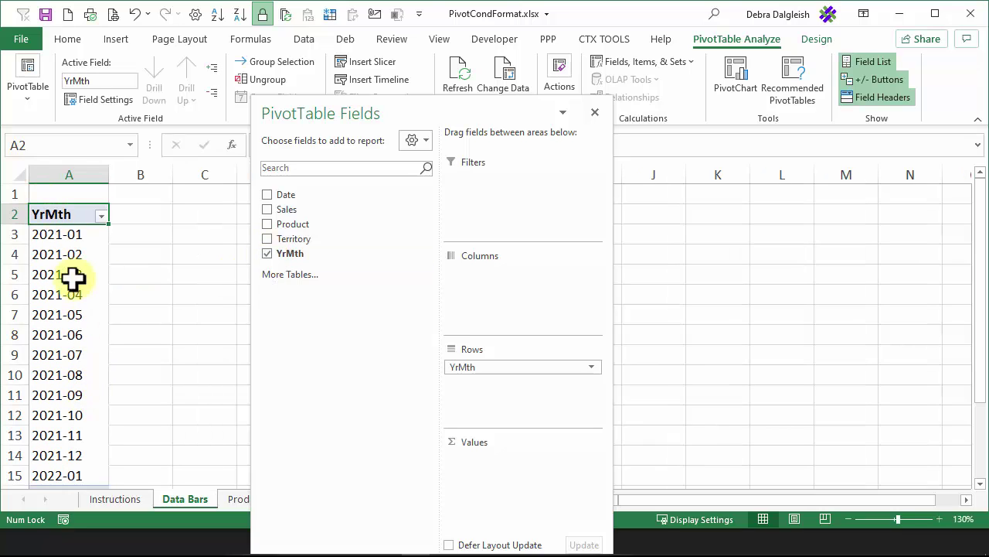
{"action": "left_click", "coordinate": [267, 210]}
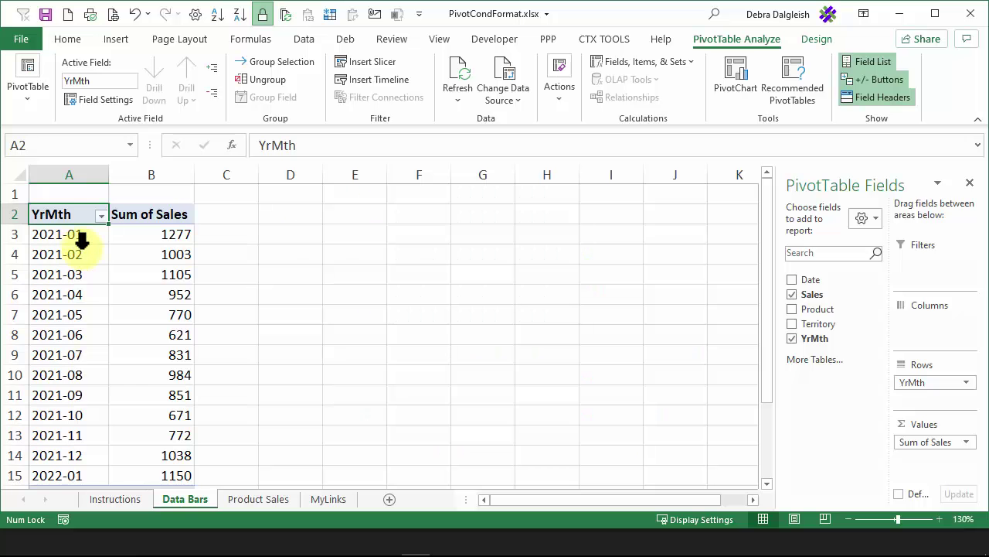
{"action": "scroll", "coordinate": [82, 241], "scroll_direction": "down", "scroll_amount": 3}
{"action": "scroll", "coordinate": [83, 241], "scroll_direction": "up", "scroll_amount": 3}
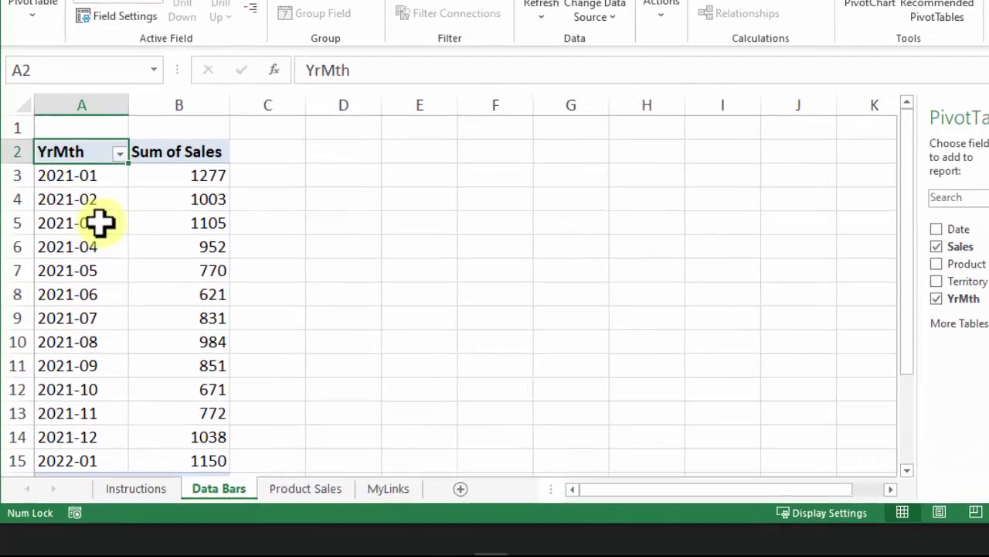
Apply a YrMth label filter of less than 2021-07, keeping 2021-01 through 2021-06
{"action": "left_click", "coordinate": [119, 153]}
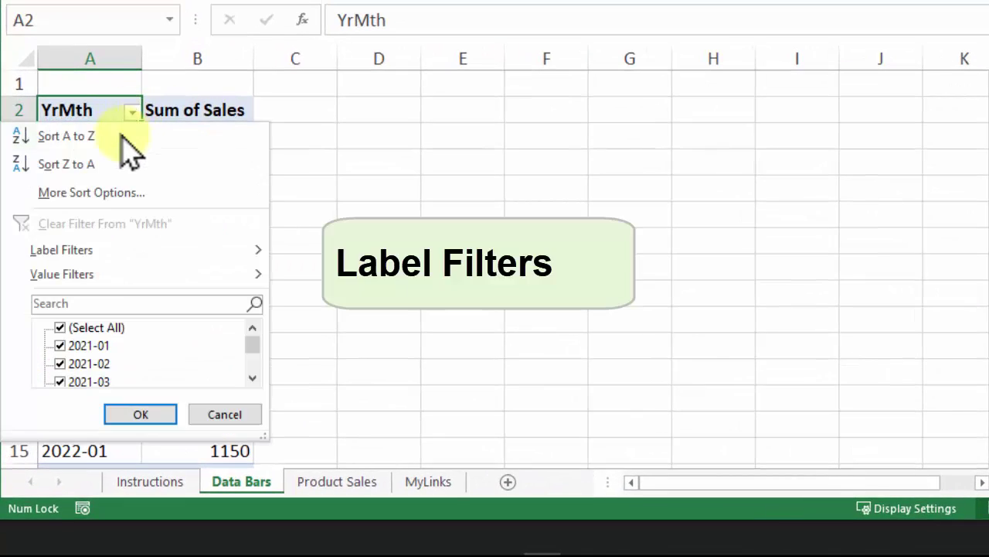
{"action": "mouse_move", "coordinate": [70, 280]}
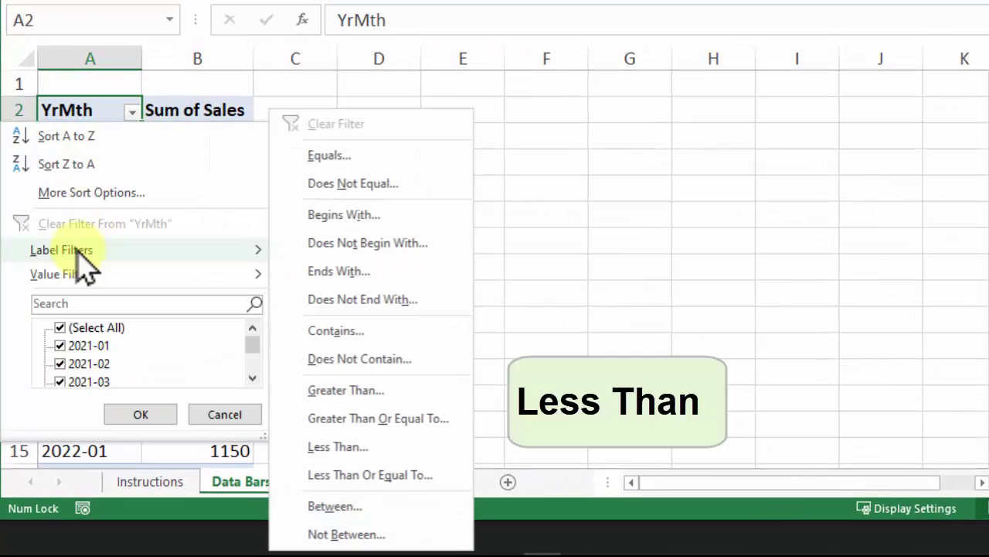
{"action": "left_click", "coordinate": [313, 447]}
{"action": "left_click", "coordinate": [429, 157]}
{"action": "left_click", "coordinate": [473, 224]}
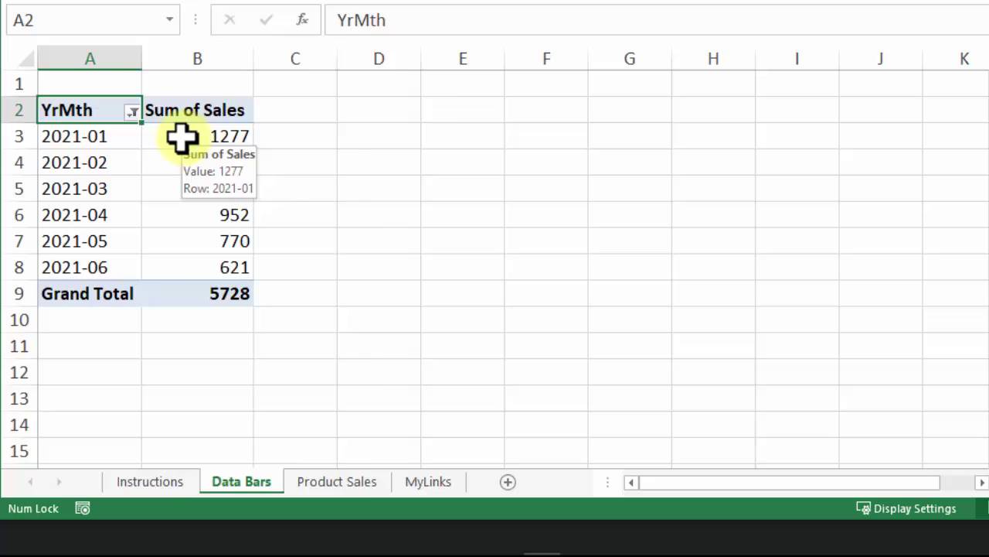
Format Sum of Sales as Number with 0 decimals and a 1000 separator
{"action": "right_click", "coordinate": [182, 137]}
{"action": "left_click", "coordinate": [272, 427]}
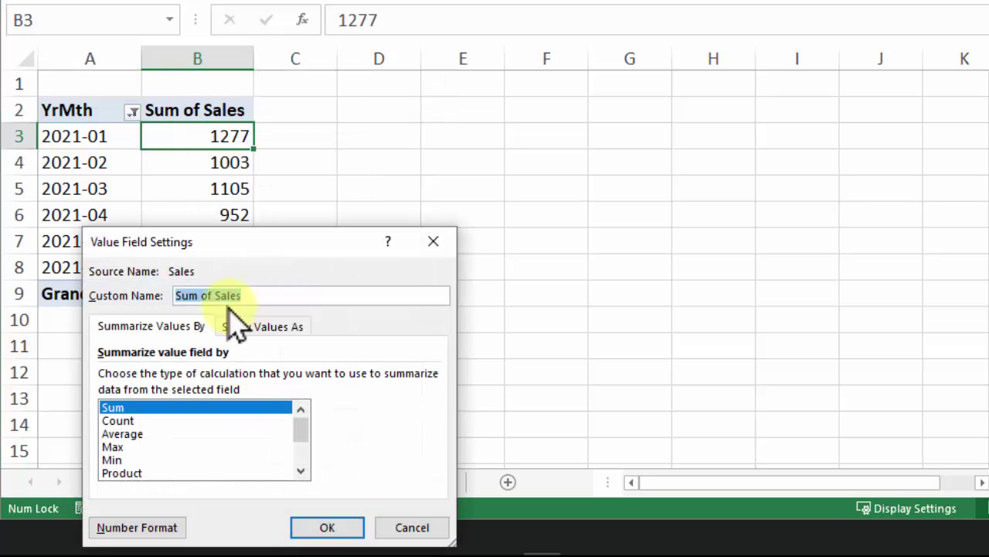
{"action": "left_click_drag", "start_coordinate": [245, 241], "coordinate": [293, 0]}
{"action": "left_click", "coordinate": [185, 264]}
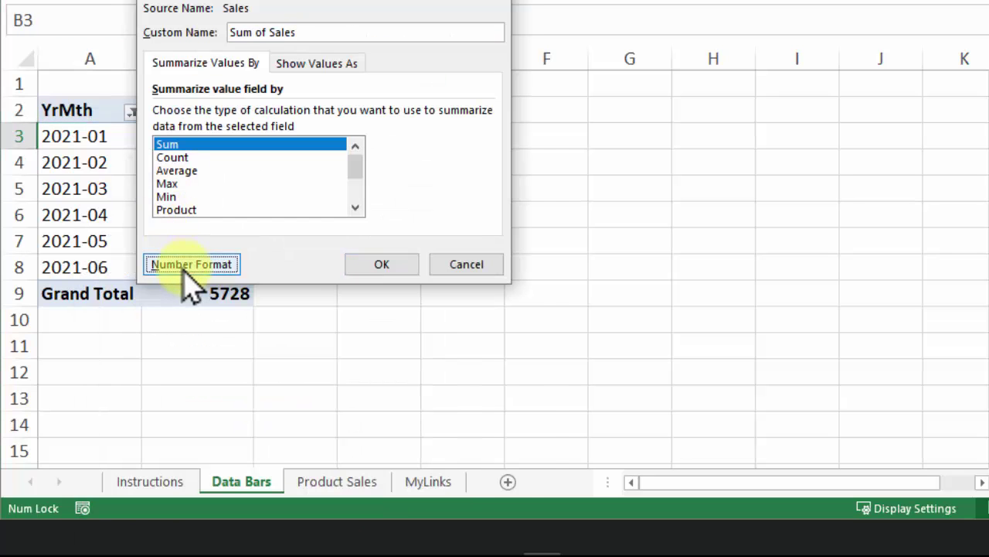
{"action": "left_click", "coordinate": [60, 166]}
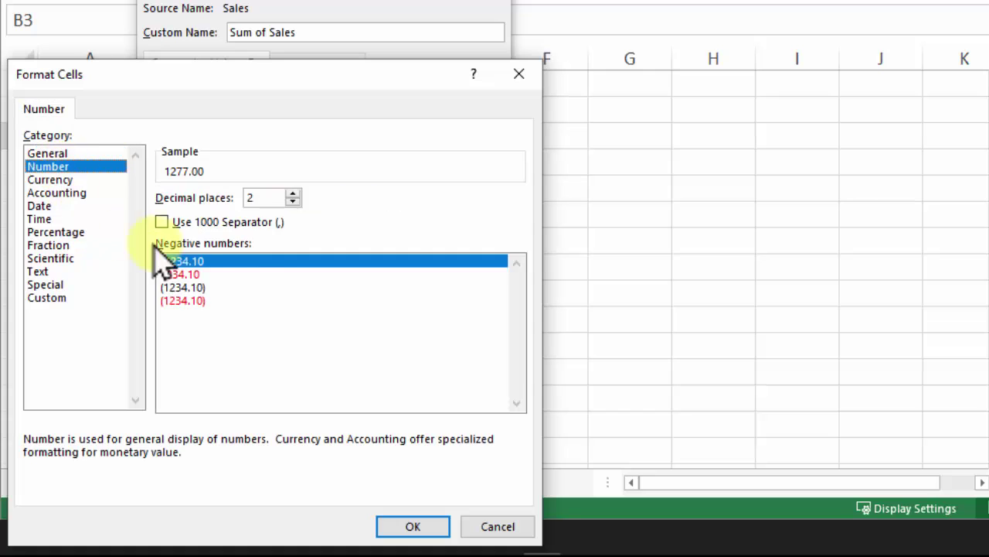
{"action": "left_click", "coordinate": [292, 202]}
{"action": "left_click", "coordinate": [292, 202]}
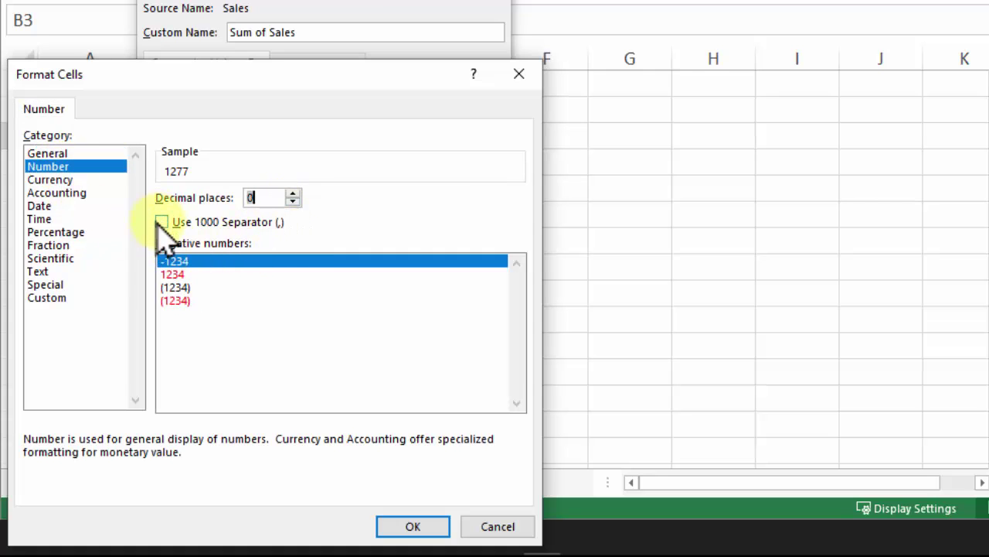
{"action": "left_click", "coordinate": [412, 526]}
{"action": "left_click", "coordinate": [384, 266]}
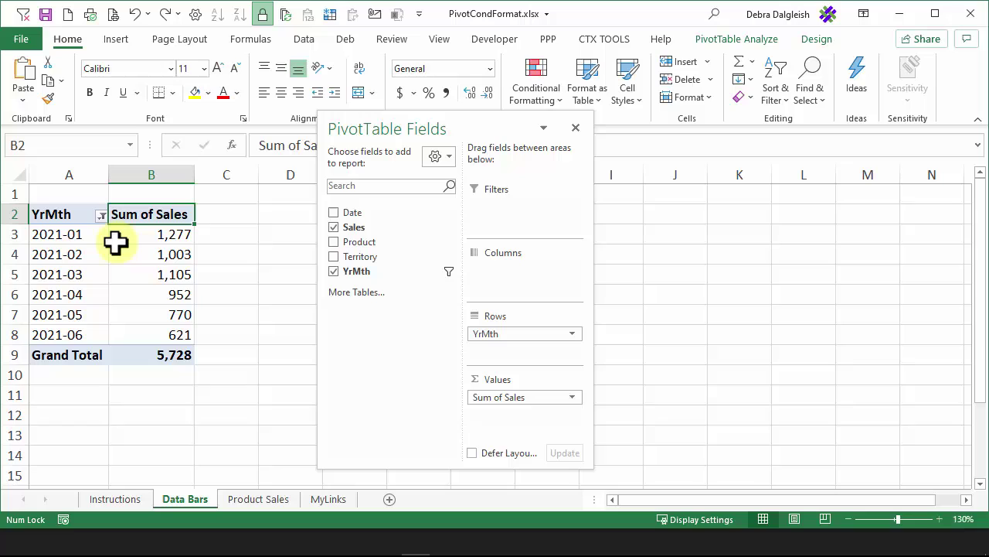
Add Sales to Values a second time as Sum of Sales2 and dock the field list
{"action": "mouse_move", "coordinate": [114, 242]}
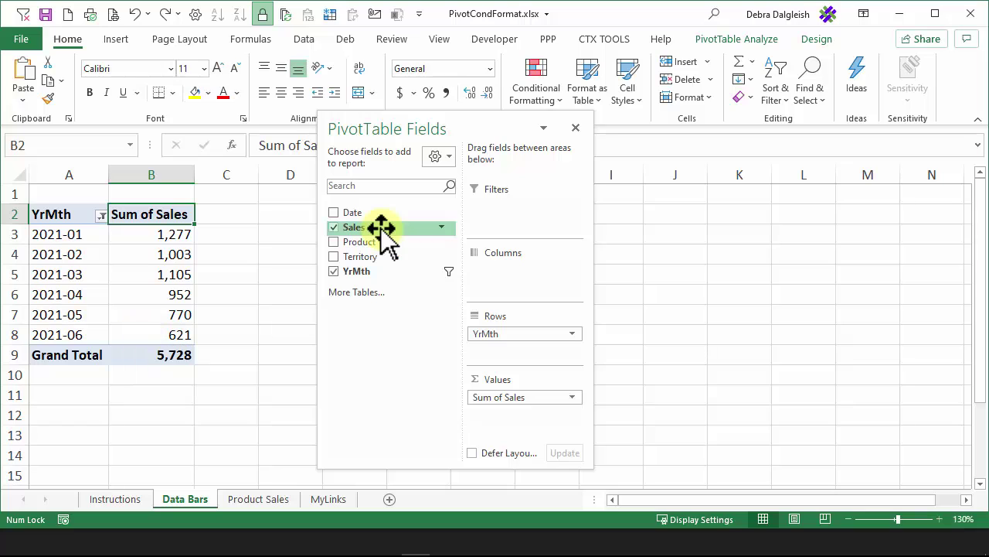
{"action": "left_click_drag", "start_coordinate": [381, 228], "coordinate": [512, 409]}
{"action": "double_click", "coordinate": [470, 121]}
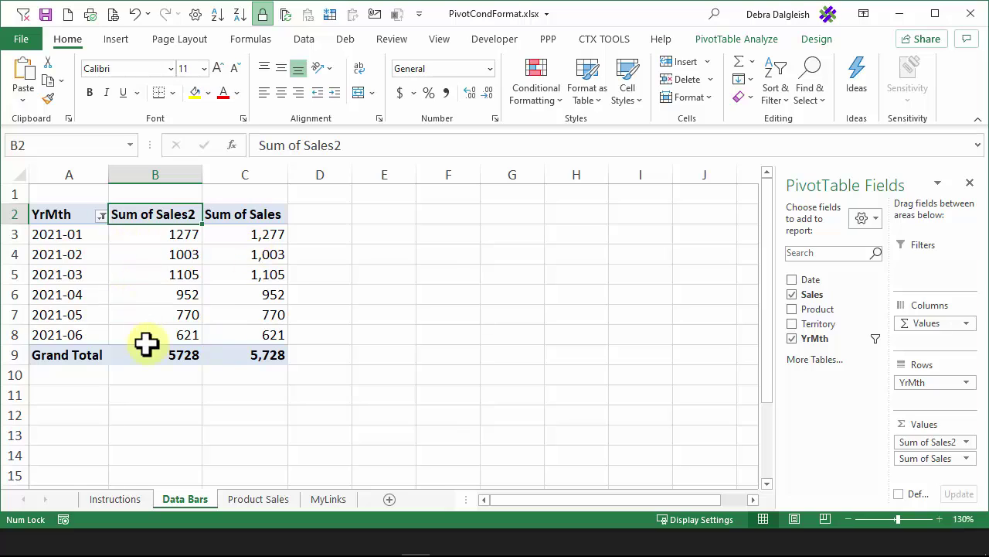
Apply Solid Fill Orange Data Bars to the Sum of Sales2 month values B3:B8
{"action": "mouse_move", "coordinate": [136, 341]}
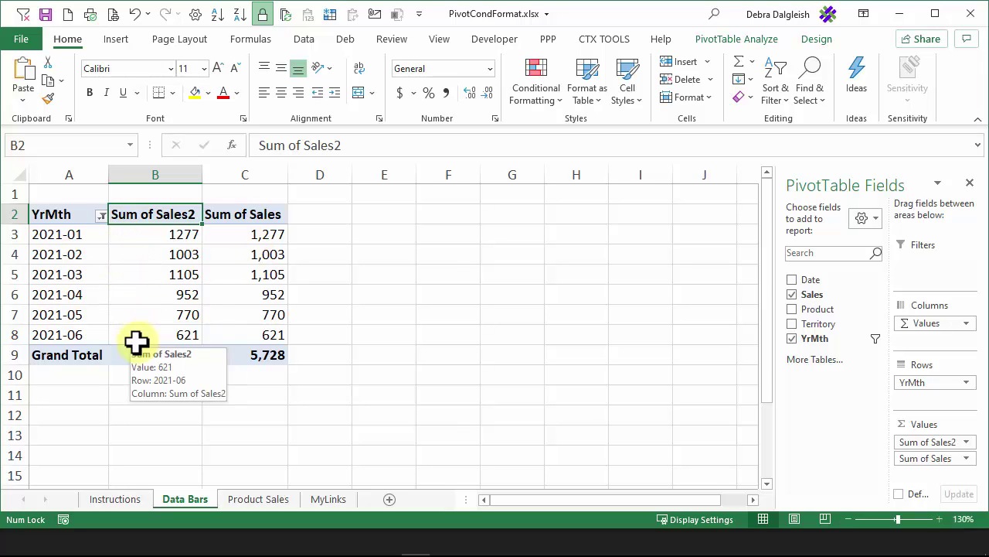
{"action": "left_click_drag", "start_coordinate": [132, 231], "coordinate": [136, 333]}
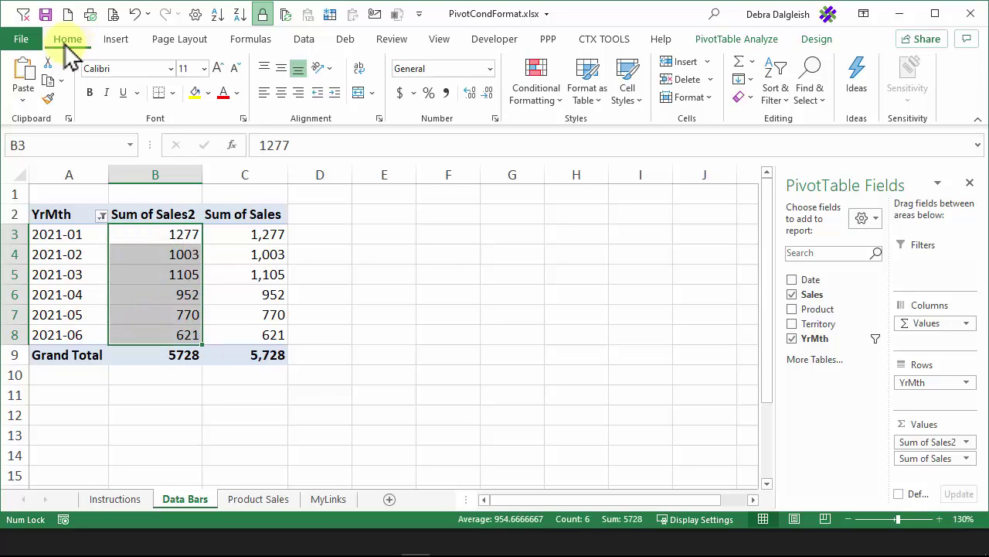
{"action": "left_click", "coordinate": [546, 77]}
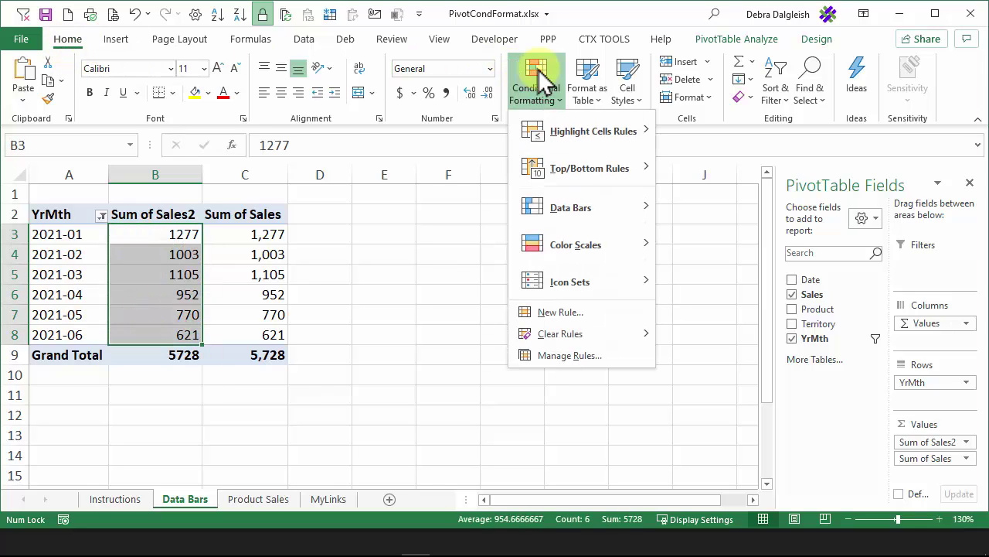
{"action": "mouse_move", "coordinate": [530, 206]}
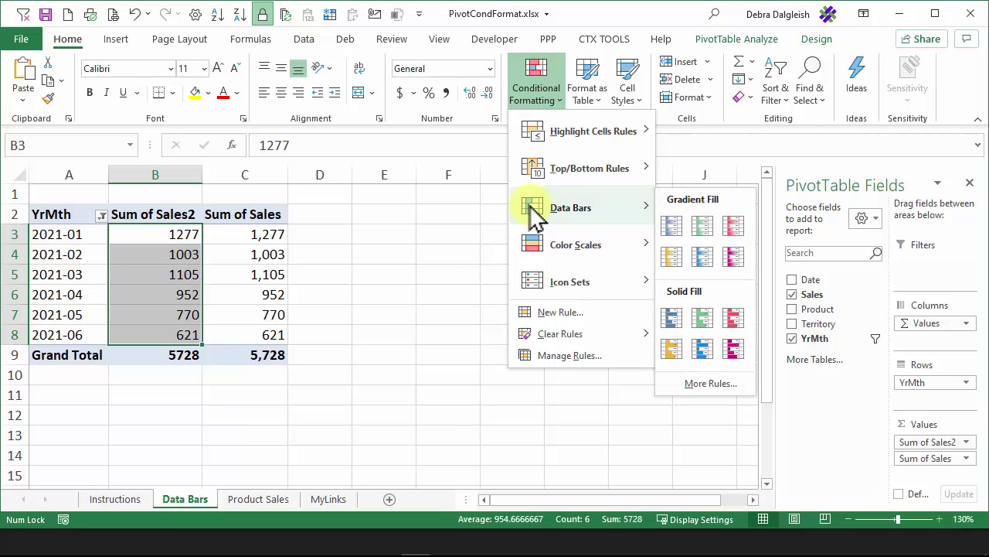
{"action": "left_click", "coordinate": [670, 350]}
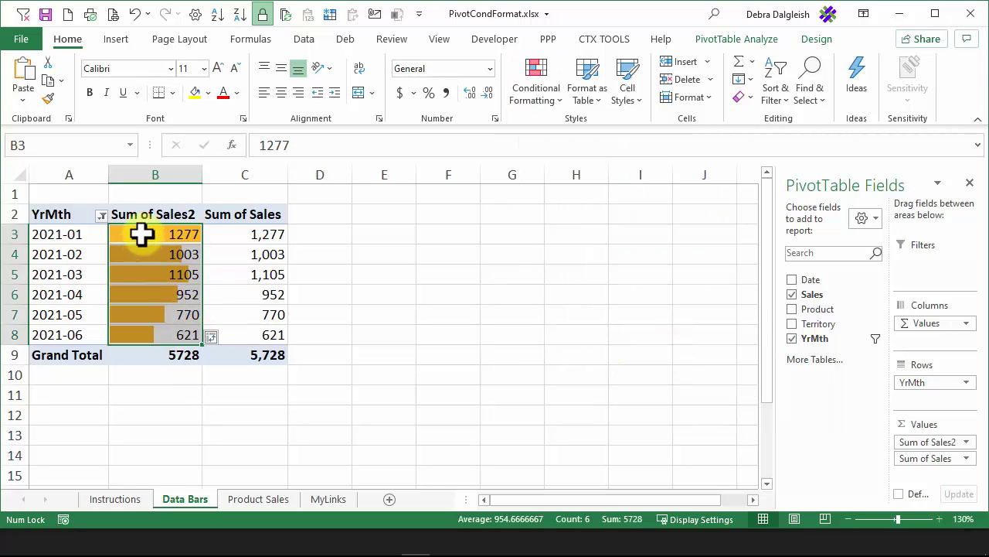
{"action": "left_click", "coordinate": [565, 417]}
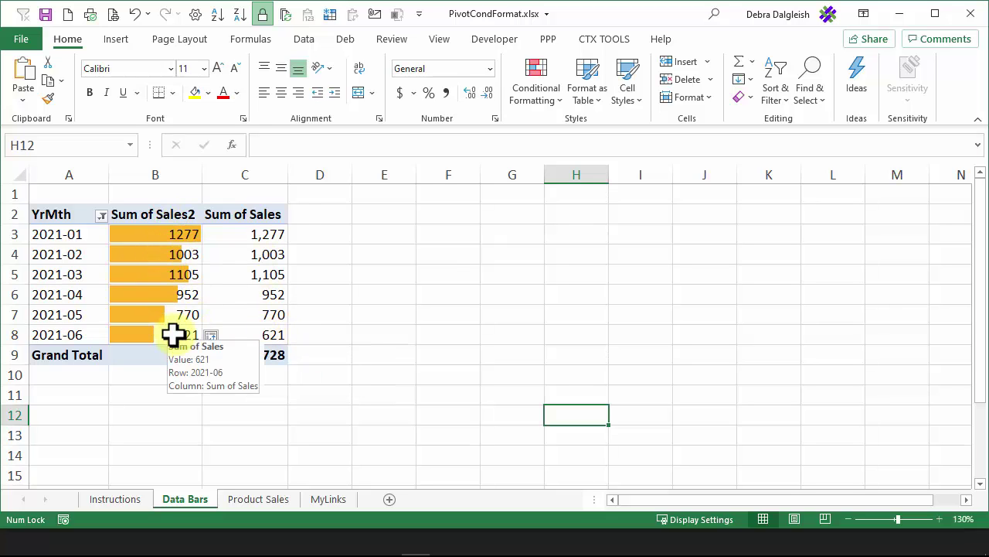
Edit the B3:B8 data bar rule to Show Bar Only, then widen column B
{"action": "left_click_drag", "start_coordinate": [155, 234], "coordinate": [178, 334]}
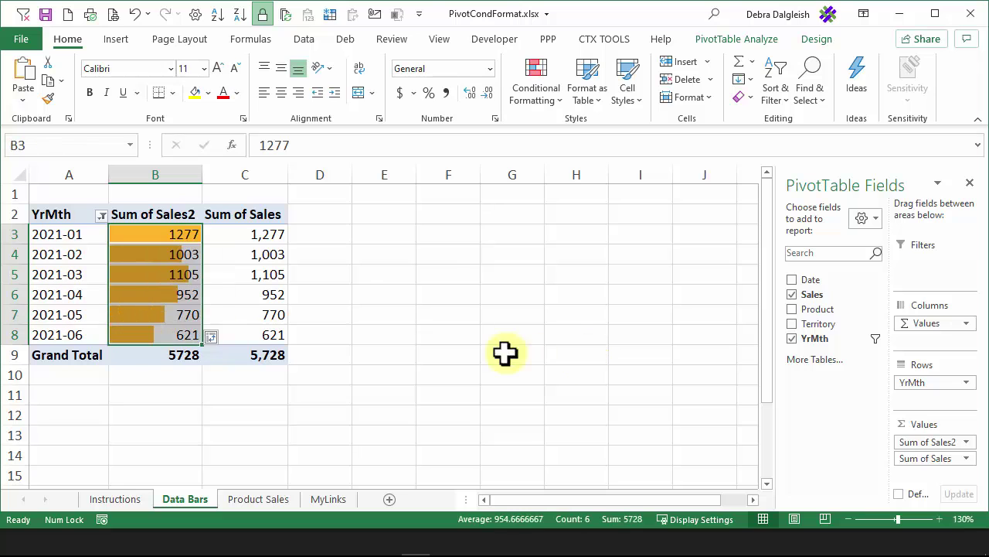
{"action": "left_click", "coordinate": [541, 85]}
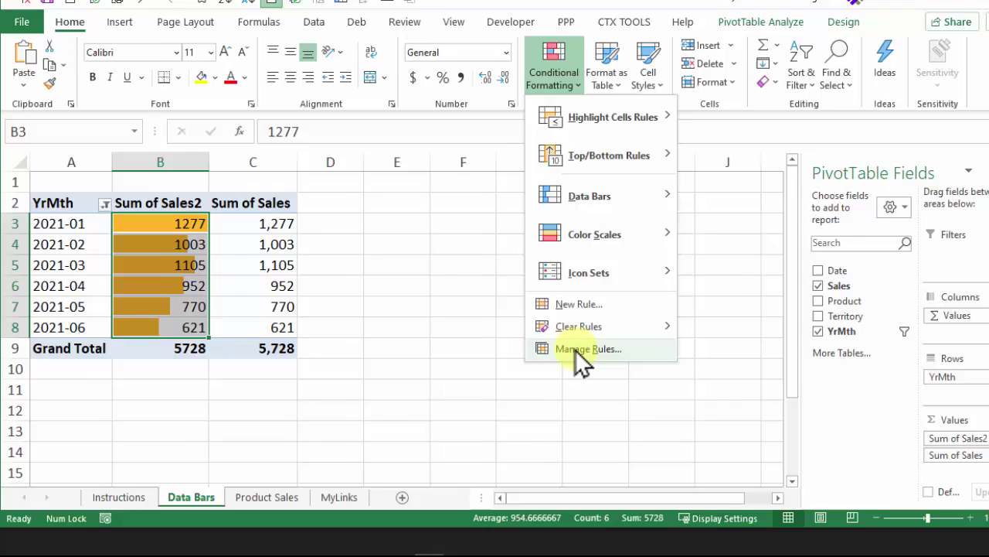
{"action": "left_click", "coordinate": [569, 354]}
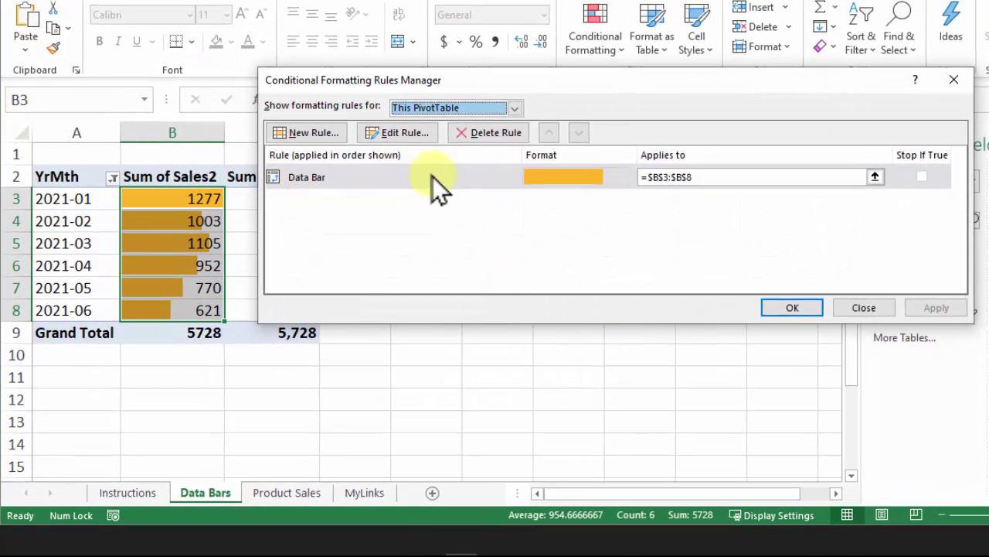
{"action": "left_click", "coordinate": [340, 177]}
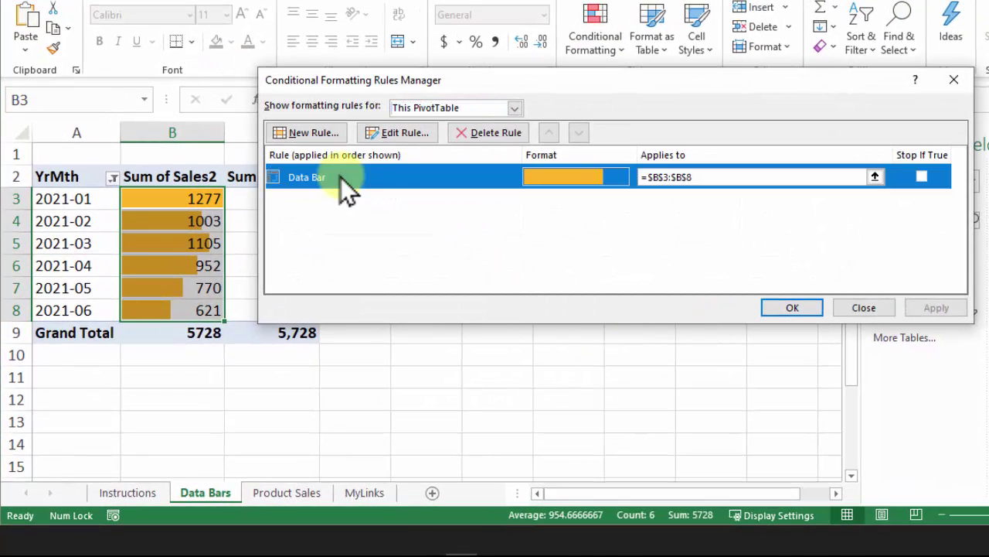
{"action": "left_click", "coordinate": [402, 138]}
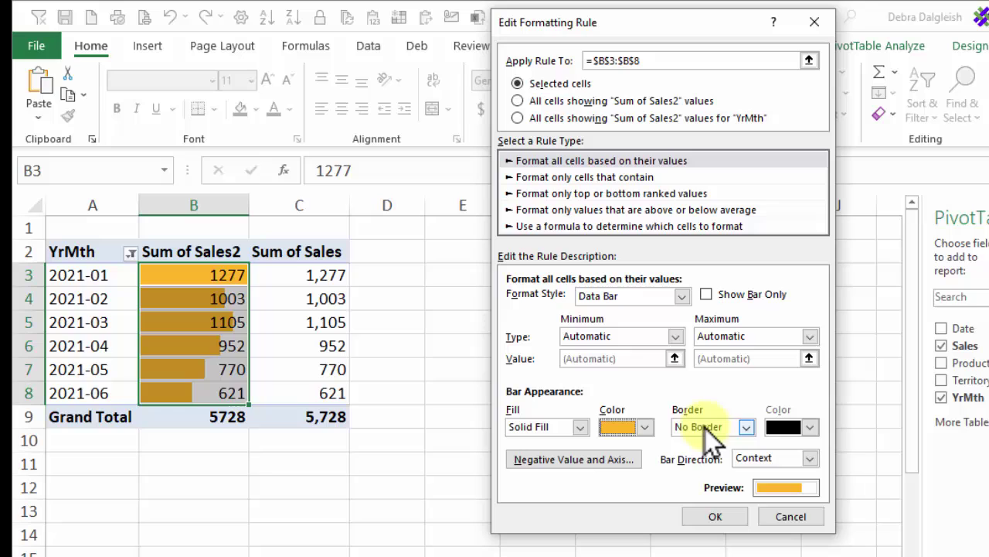
{"action": "left_click", "coordinate": [706, 297]}
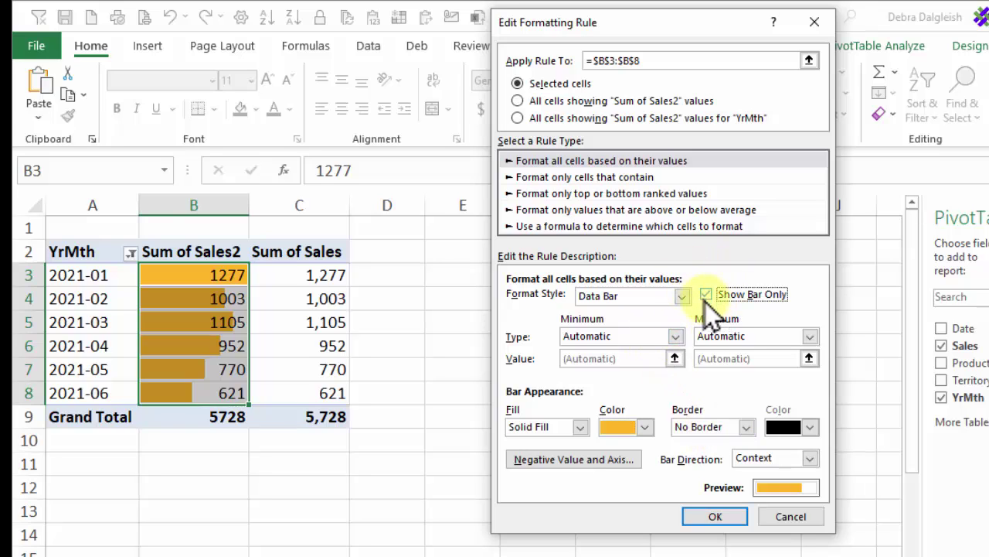
{"action": "left_click", "coordinate": [715, 516]}
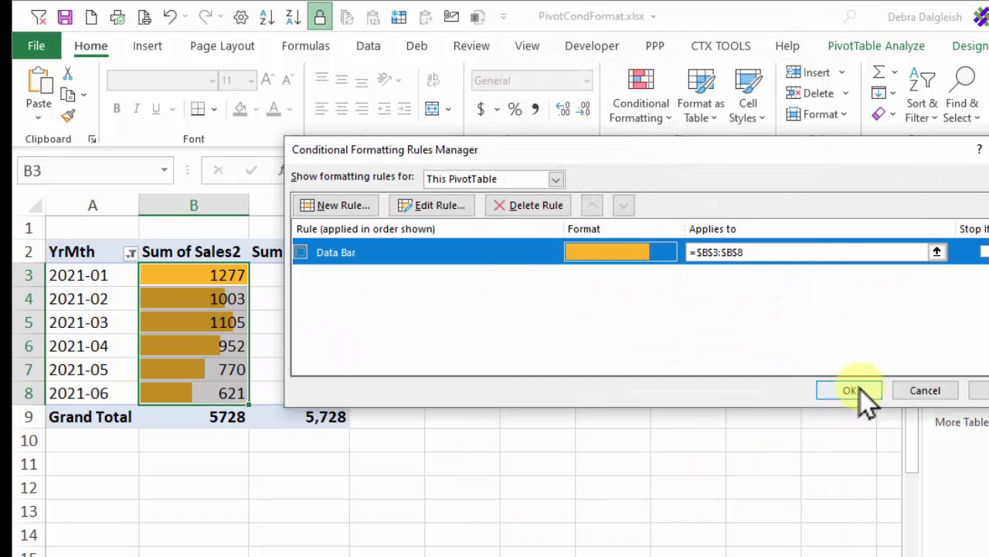
{"action": "left_click", "coordinate": [855, 391]}
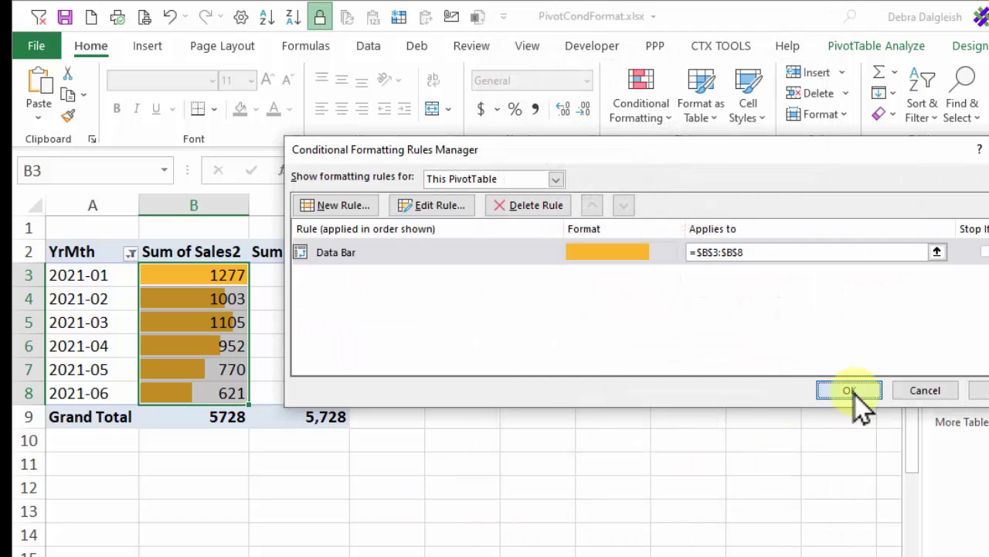
{"action": "left_click_drag", "start_coordinate": [248, 206], "coordinate": [281, 204]}
{"action": "left_click", "coordinate": [538, 518]}
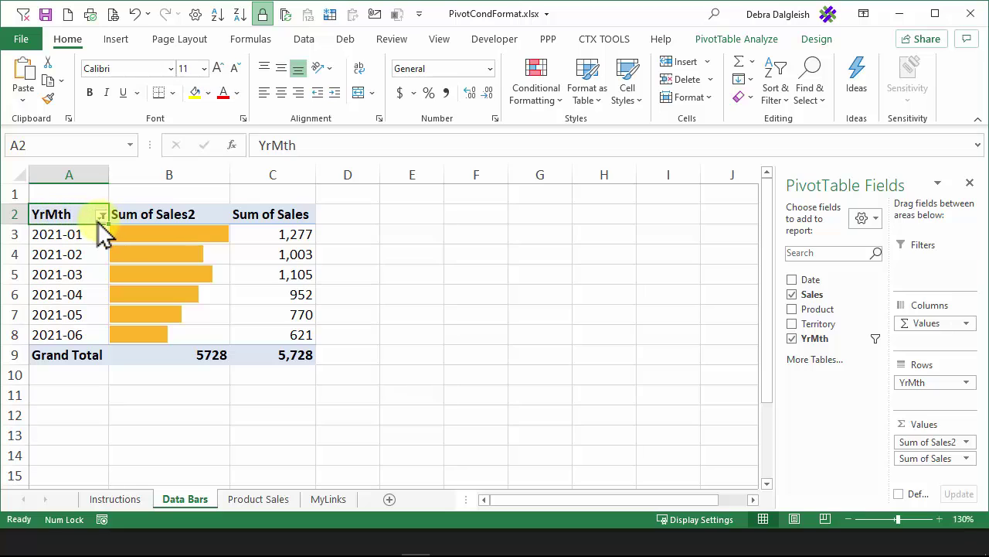
Change the YrMth label filter to less than 2021-08, then reselect B3:B8
{"action": "mouse_move", "coordinate": [106, 228]}
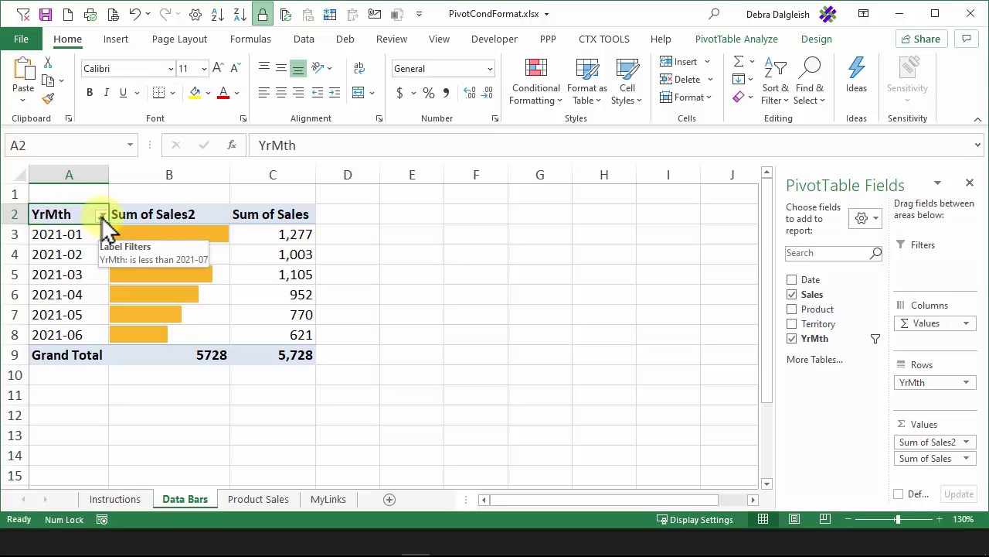
{"action": "left_click", "coordinate": [102, 216]}
{"action": "mouse_move", "coordinate": [66, 321]}
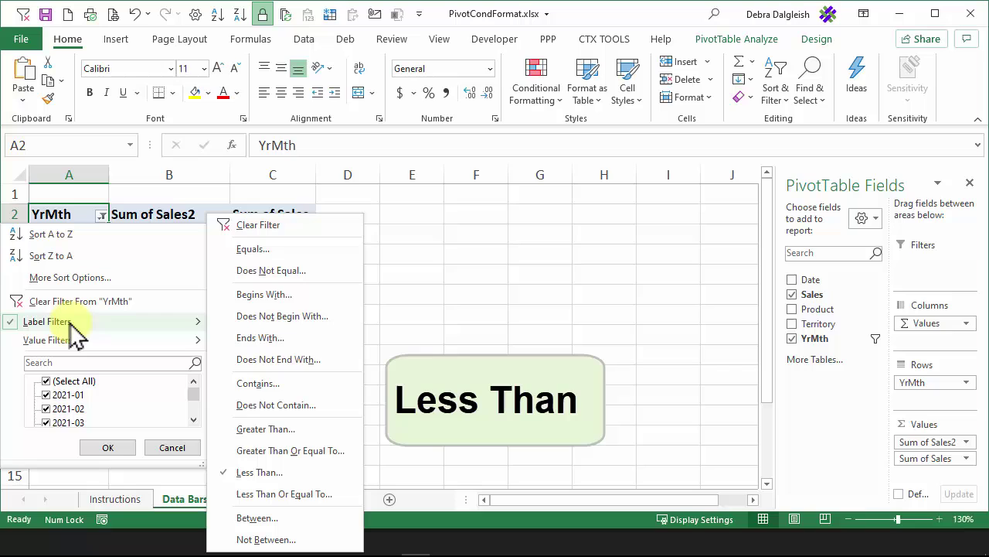
{"action": "left_click", "coordinate": [259, 472]}
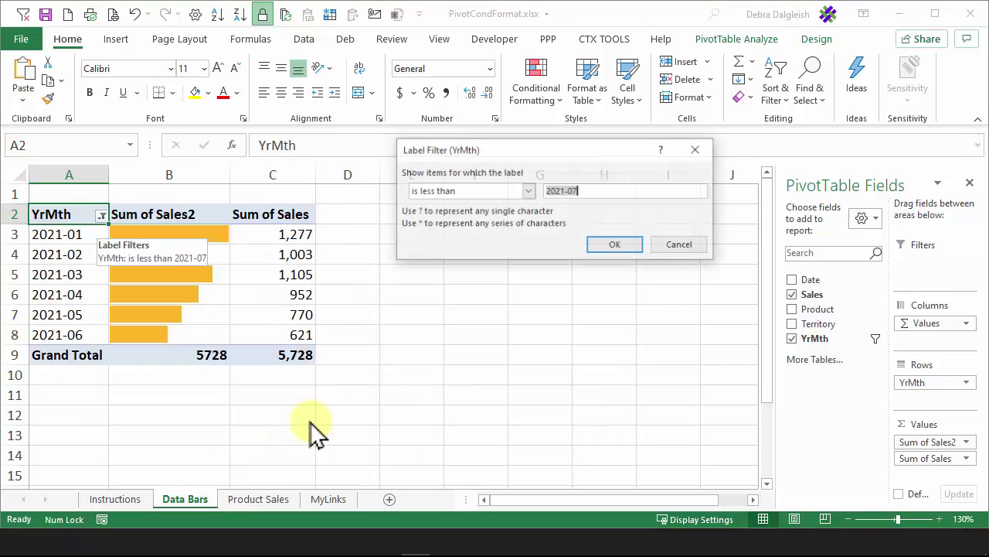
{"action": "left_click", "coordinate": [573, 191]}
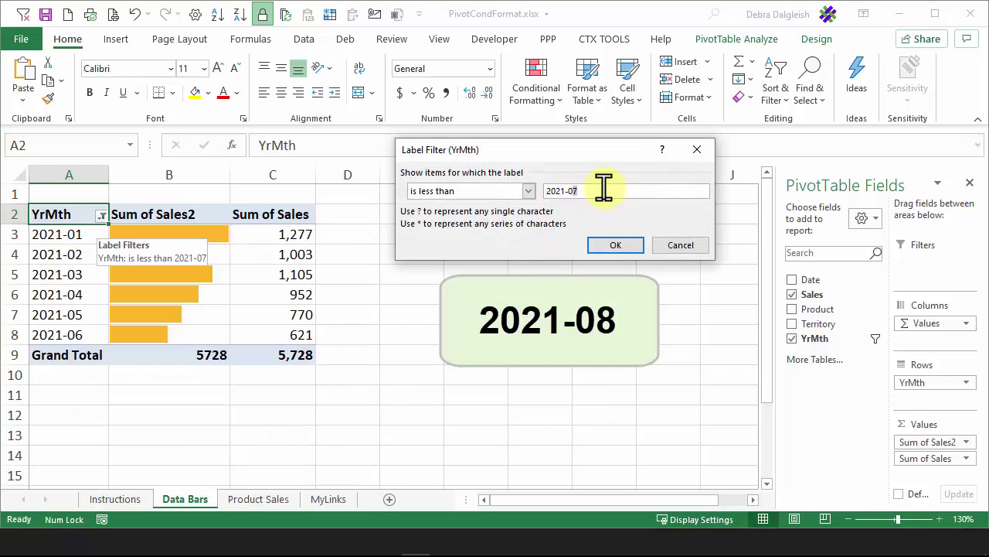
{"action": "key", "text": "BackSpace"}
{"action": "type", "text": "8"}
{"action": "key", "text": "Return"}
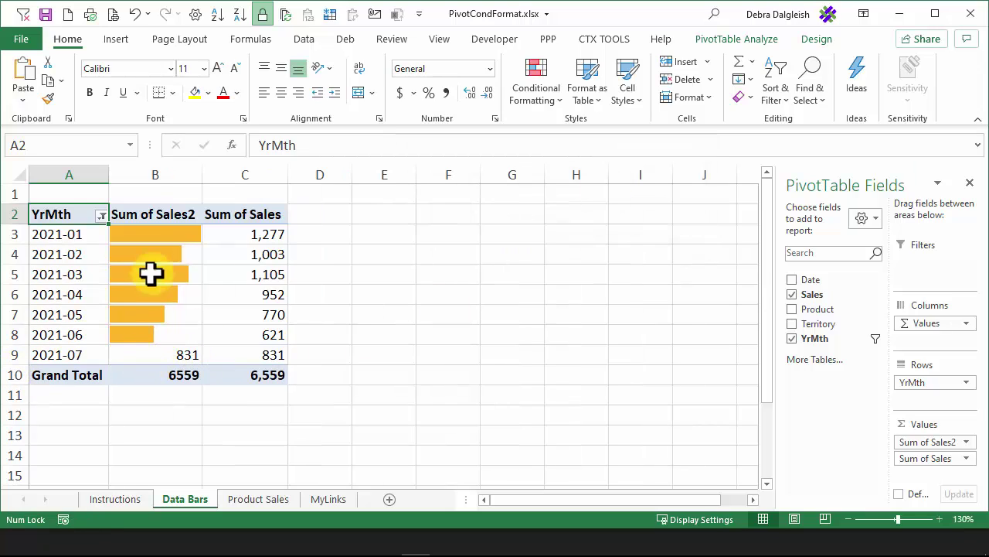
{"action": "mouse_move", "coordinate": [160, 354]}
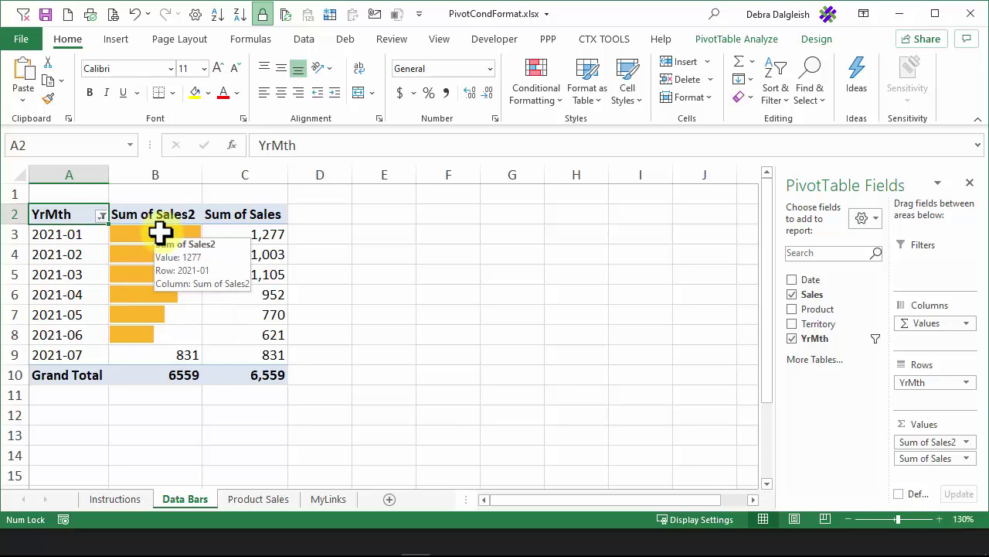
{"action": "left_click_drag", "start_coordinate": [154, 236], "coordinate": [164, 340]}
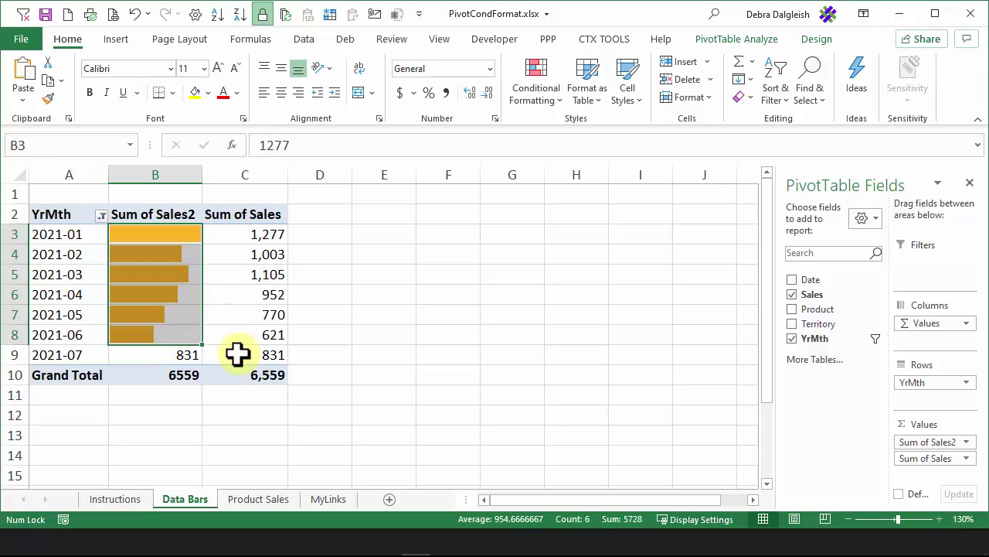
Edit the data bar rule to apply to all Sum of Sales2 values for YrMth
{"action": "left_click", "coordinate": [545, 72]}
{"action": "left_click", "coordinate": [561, 357]}
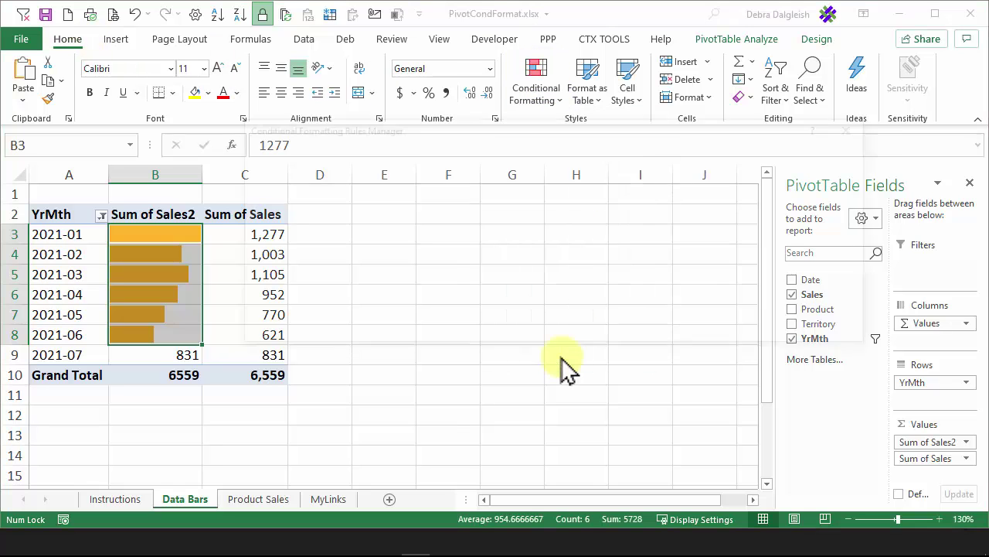
{"action": "left_click", "coordinate": [335, 220]}
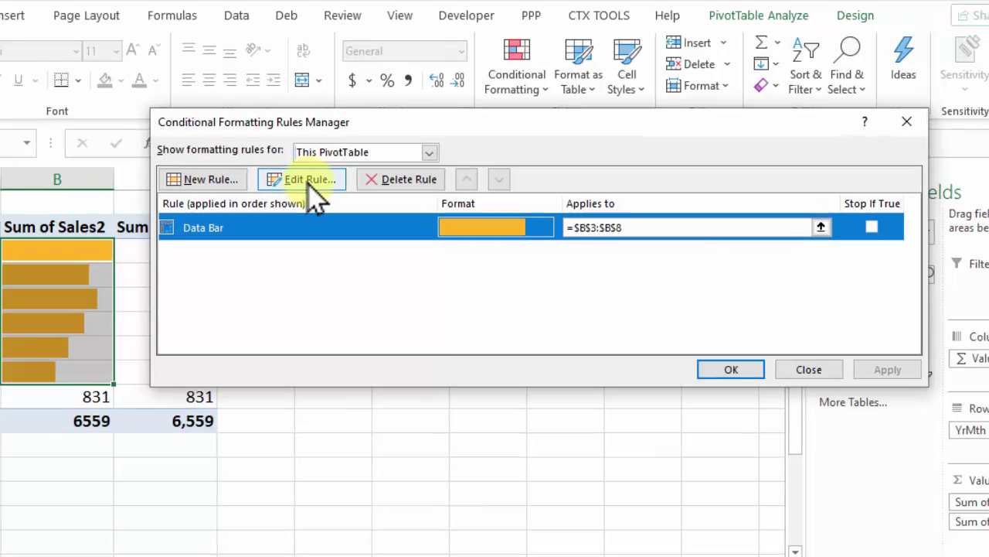
{"action": "left_click", "coordinate": [316, 176]}
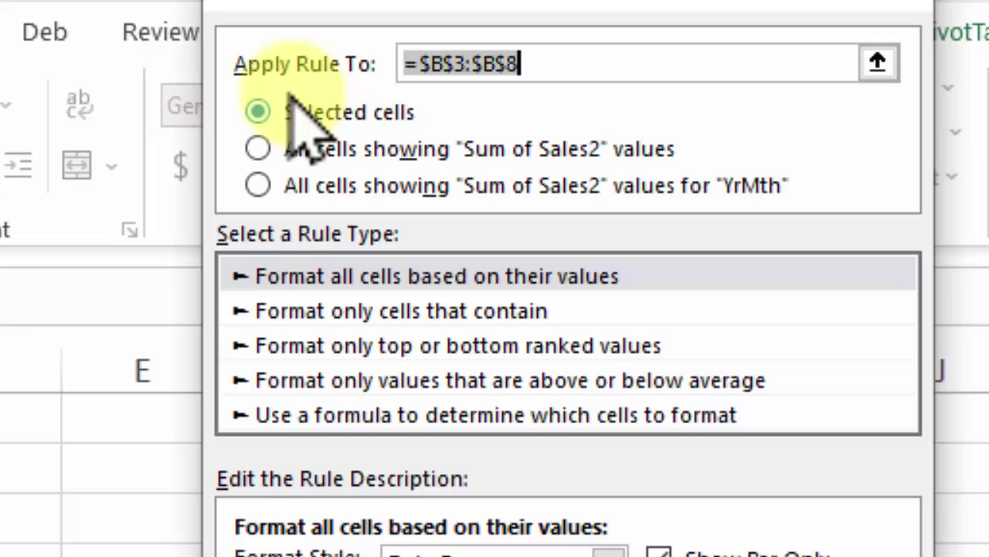
{"action": "left_click", "coordinate": [581, 62]}
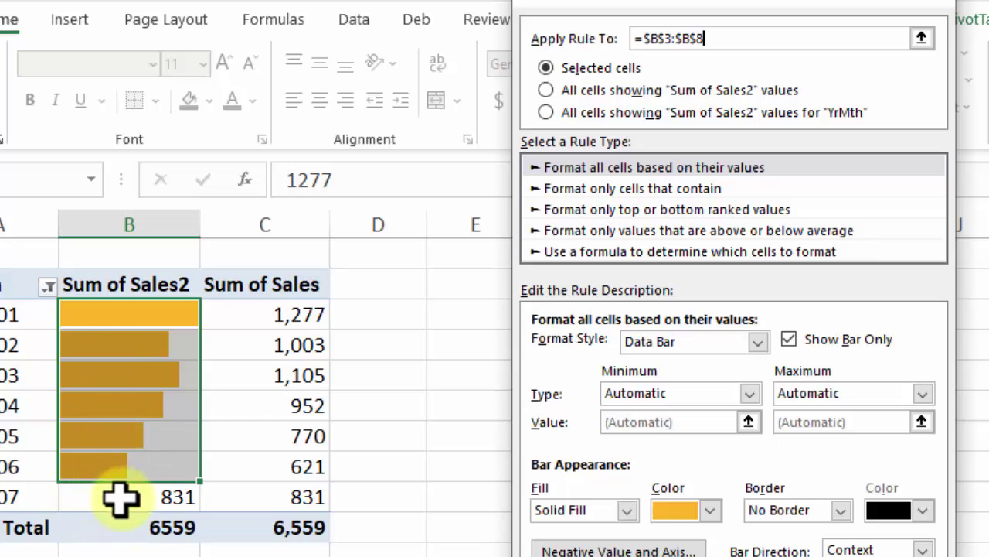
{"action": "left_click", "coordinate": [546, 113]}
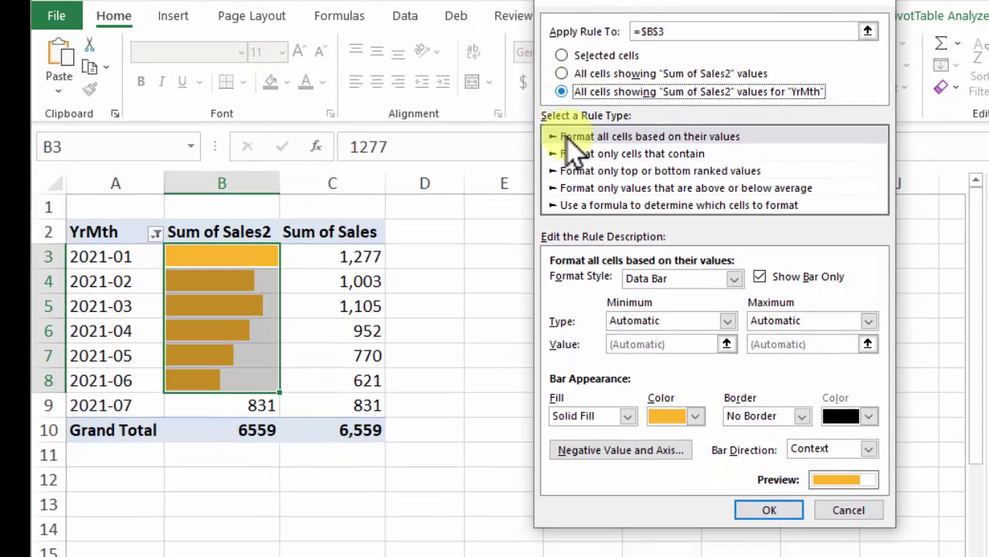
{"action": "left_click", "coordinate": [770, 510]}
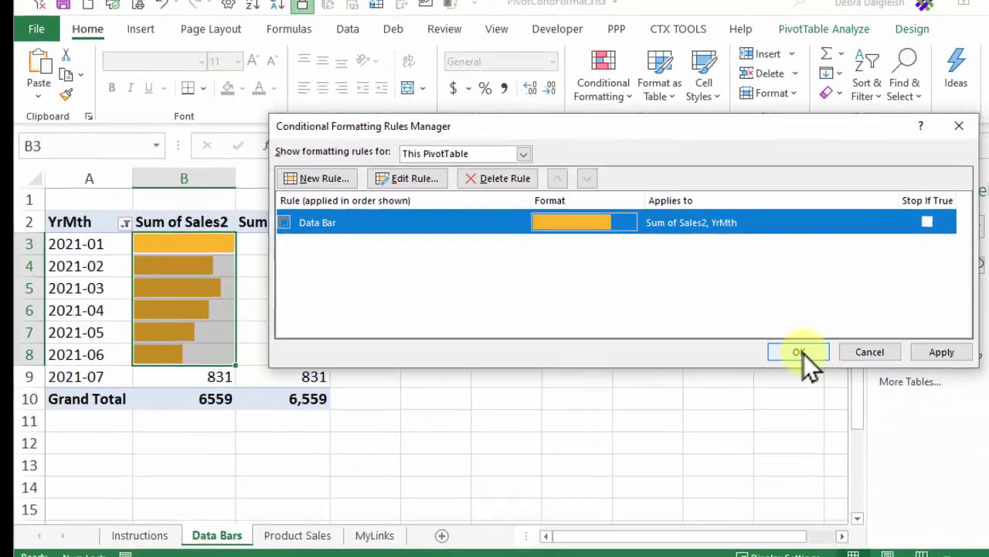
{"action": "left_click", "coordinate": [803, 351]}
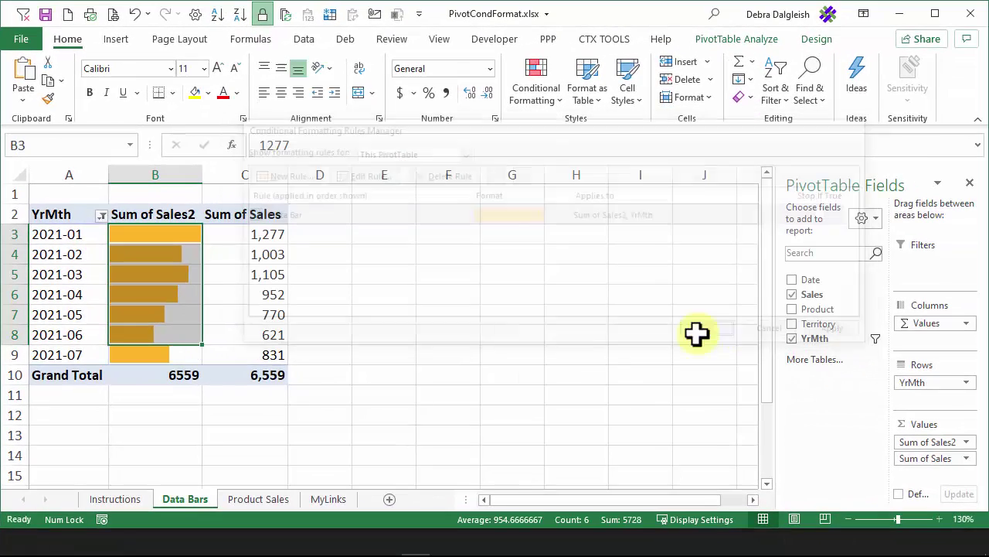
Clear the YrMth filter and confirm every month through 2022-01 shows an orange data bar
{"action": "left_click", "coordinate": [133, 358]}
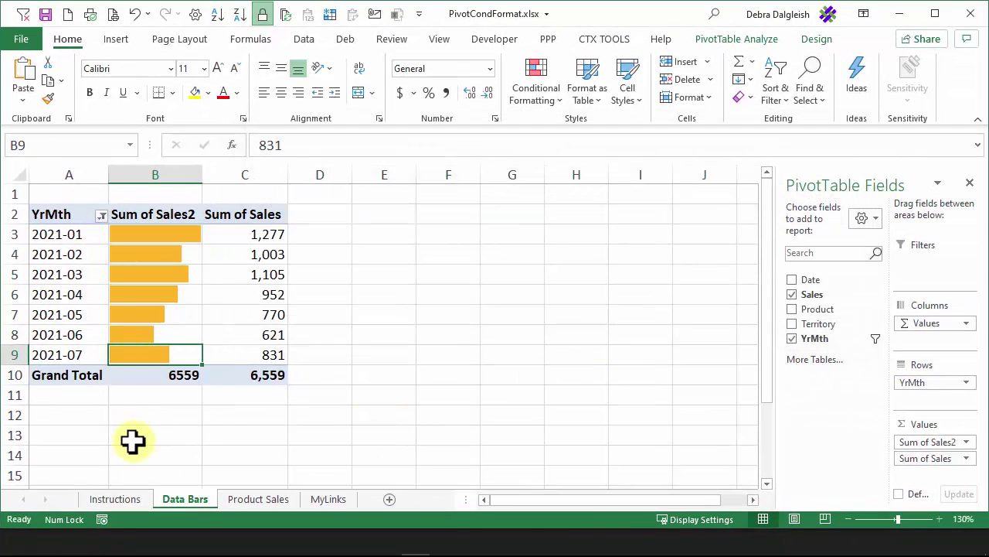
{"action": "left_click", "coordinate": [102, 215]}
{"action": "left_click", "coordinate": [83, 301]}
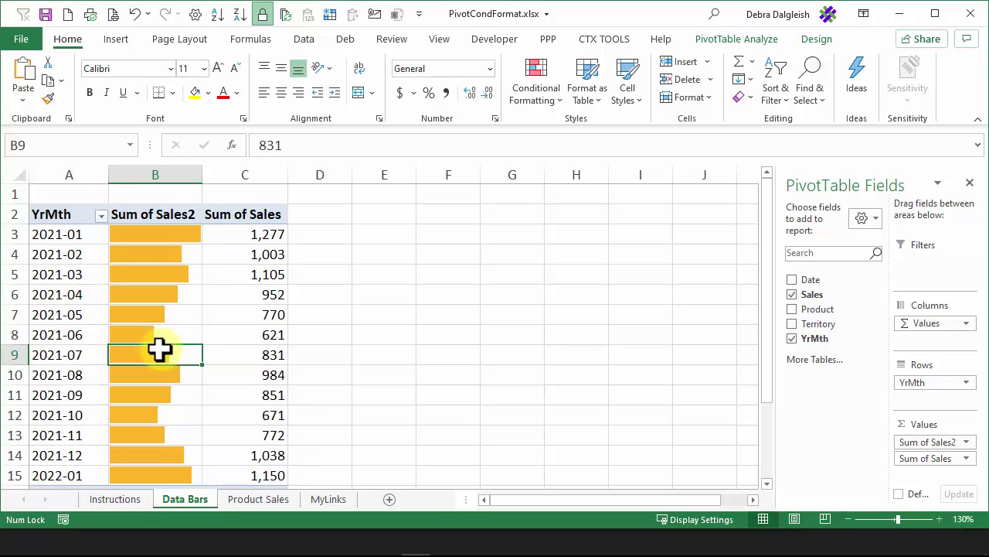
{"action": "scroll", "coordinate": [158, 349], "scroll_direction": "down", "scroll_amount": 2}
{"action": "scroll", "coordinate": [158, 349], "scroll_direction": "up", "scroll_amount": 2}
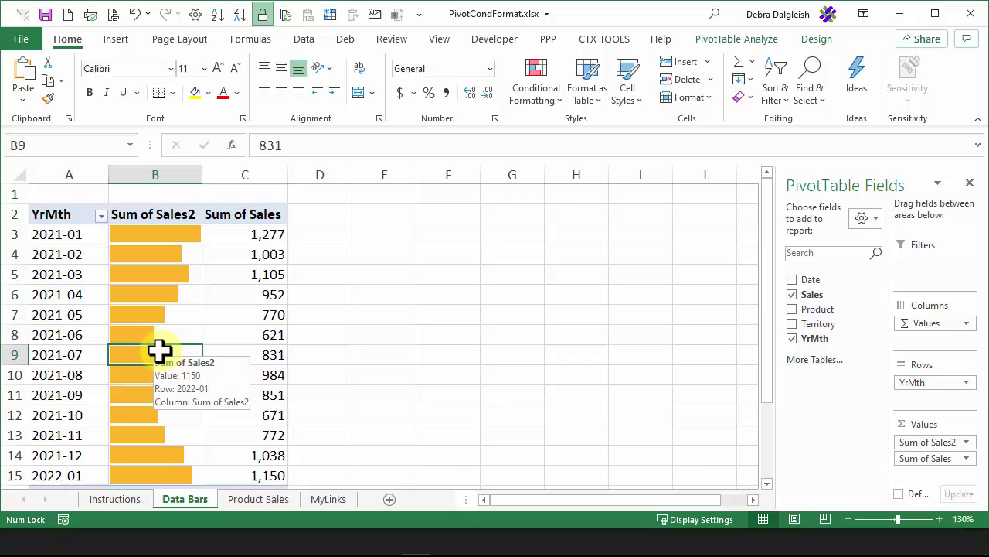